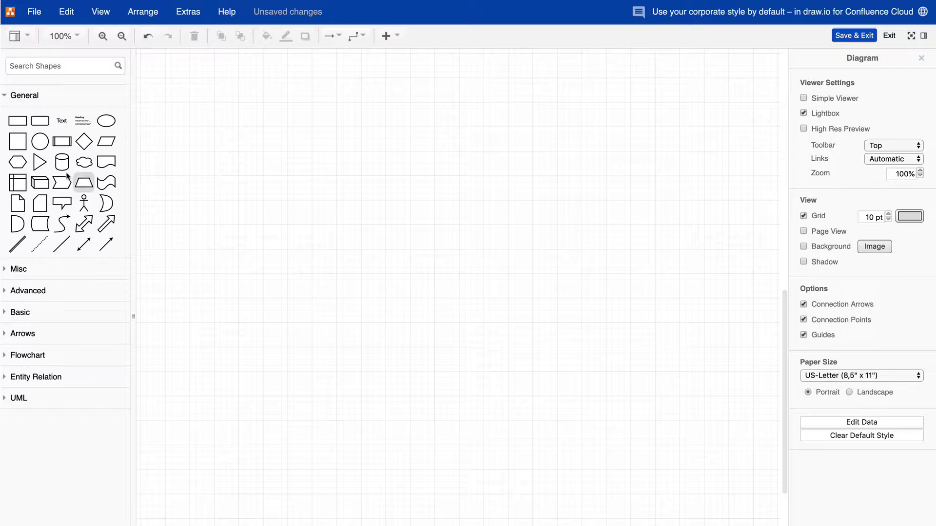
- Place a square, a diamond below it, and a triangle beside the diamond
{"action": "left_click_drag", "start_coordinate": [18, 141], "coordinate": [211, 169]}
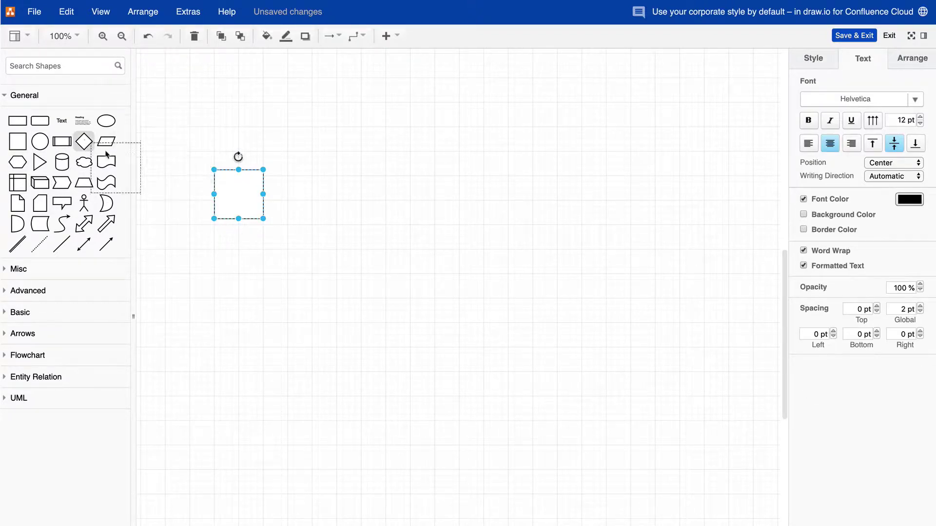
{"action": "left_click_drag", "start_coordinate": [106, 154], "coordinate": [164, 261]}
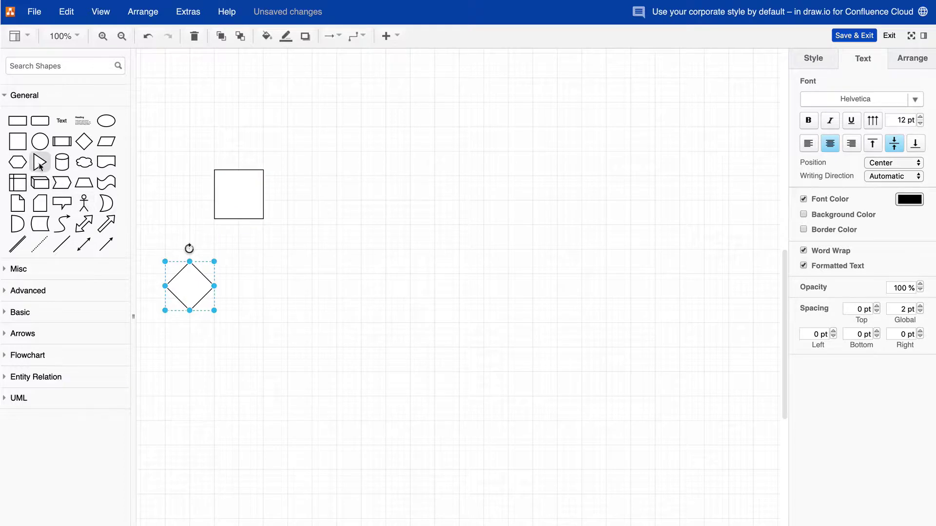
{"action": "left_click_drag", "start_coordinate": [39, 162], "coordinate": [262, 306]}
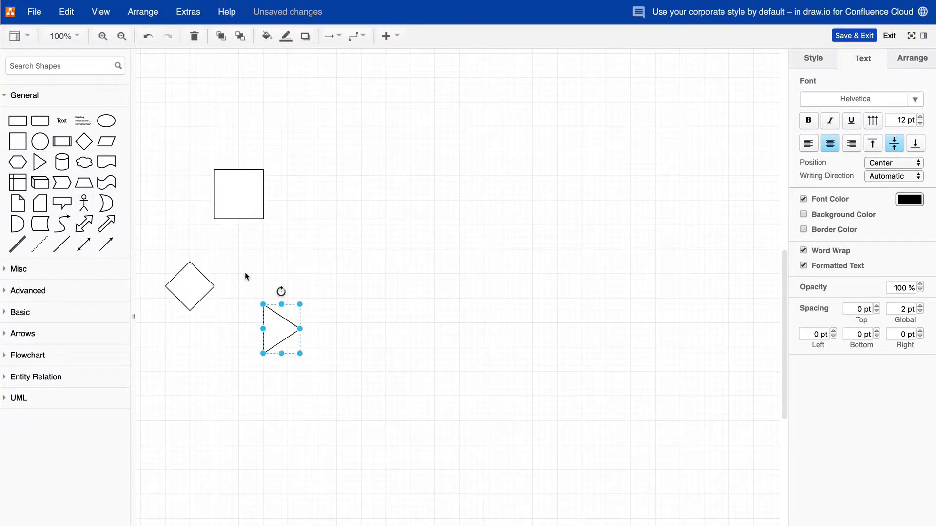
{"action": "left_click", "coordinate": [245, 277]}
- Connect the square to the diamond and triangle, and label the square 'Hello world!'
{"action": "left_click_drag", "start_coordinate": [237, 229], "coordinate": [215, 286]}
{"action": "left_click", "coordinate": [260, 267]}
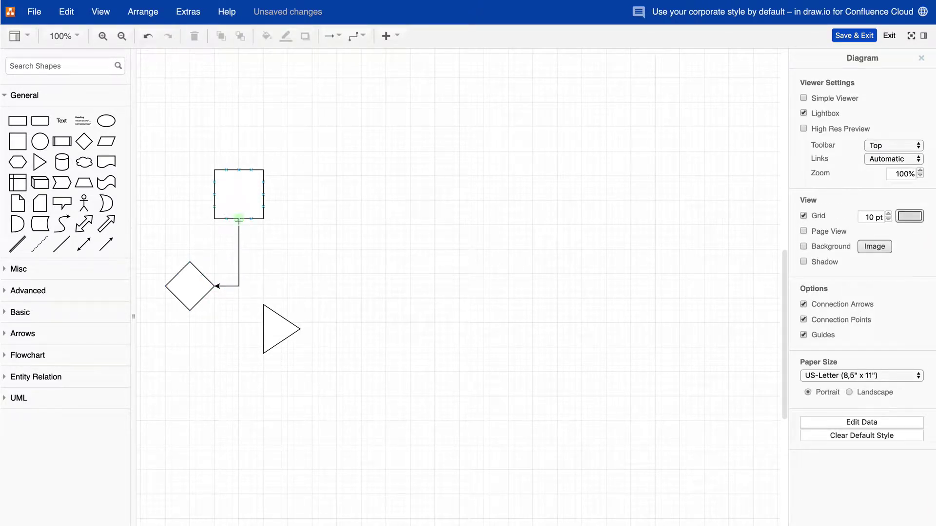
{"action": "left_click_drag", "start_coordinate": [238, 219], "coordinate": [274, 311]}
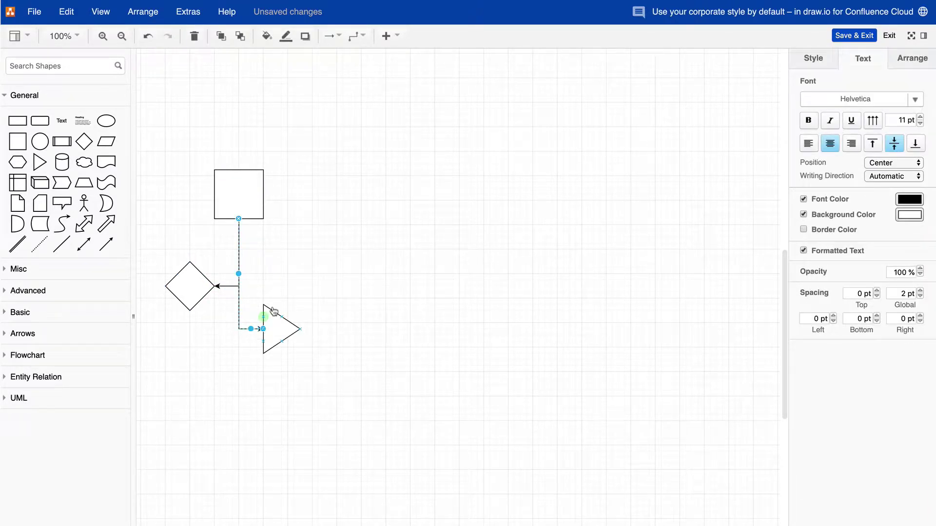
{"action": "left_click", "coordinate": [290, 274]}
{"action": "left_click", "coordinate": [244, 205]}
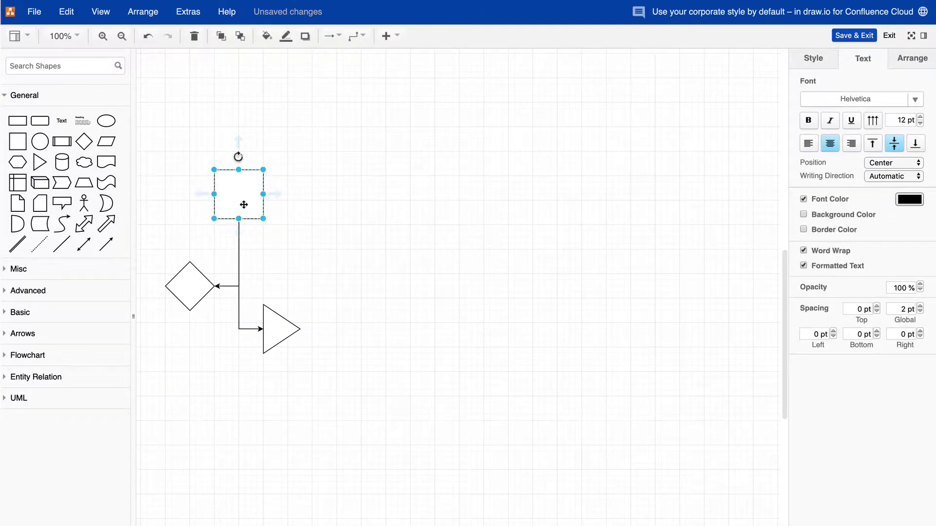
{"action": "type", "text": "Hello w"}
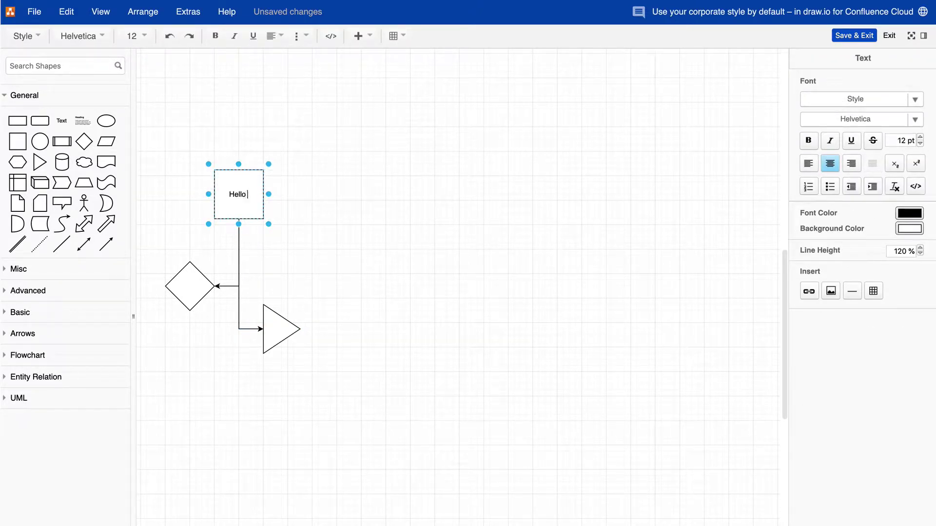
{"action": "type", "text": "orld!"}
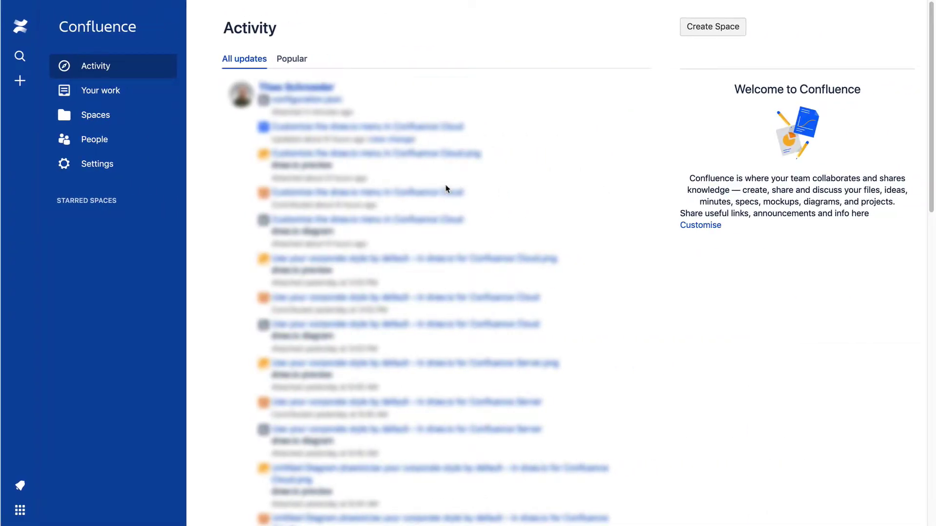
- Go to Confluence Settings and the draw.io Configuration admin page
{"action": "left_click", "coordinate": [157, 176]}
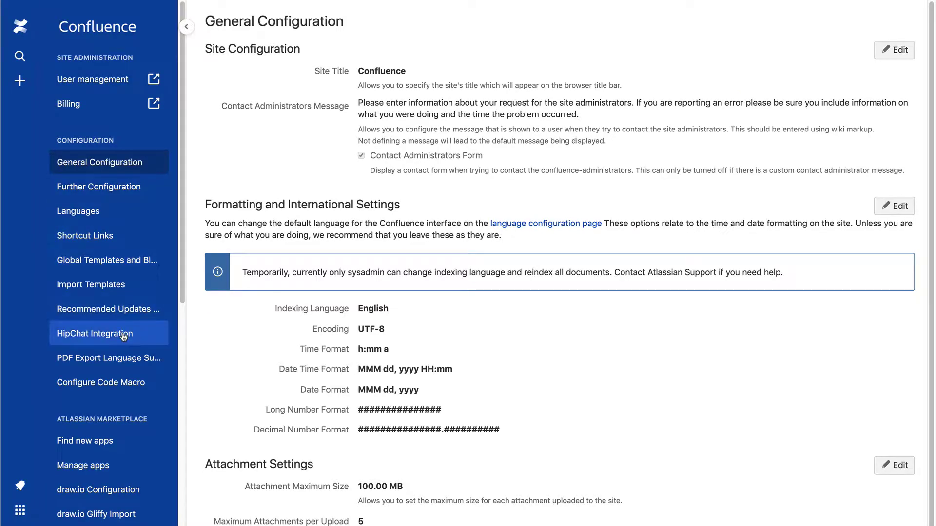
{"action": "left_click", "coordinate": [151, 494]}
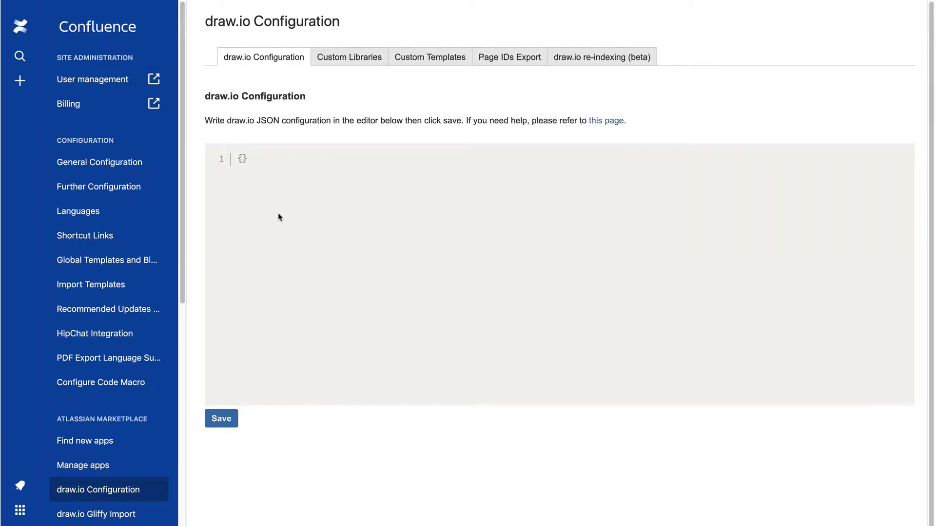
- Paste the defaultFonts and defaultVertexStyle JSON (Lato, orange rounded shapes, white 14 pt text) and save
{"action": "key", "text": "ctrl+v"}
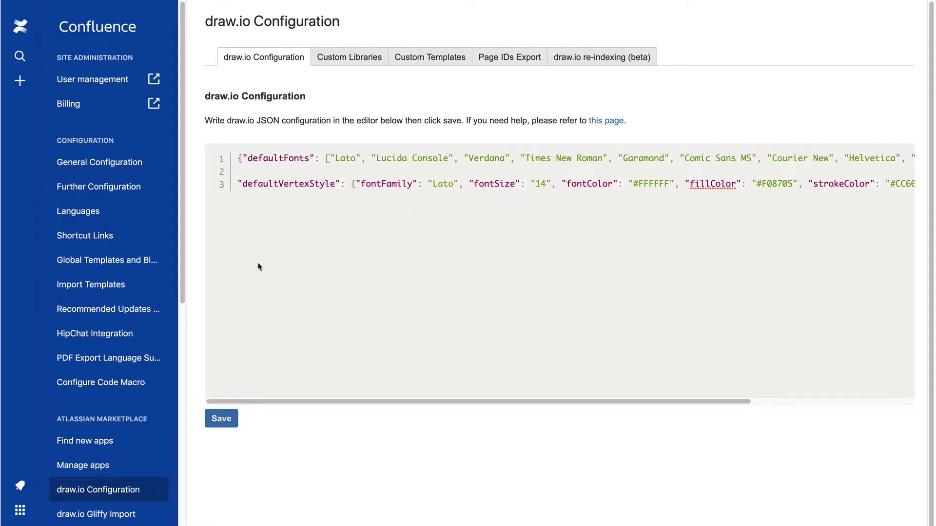
{"action": "left_click", "coordinate": [214, 423]}
{"action": "left_click_drag", "start_coordinate": [268, 402], "coordinate": [461, 382]}
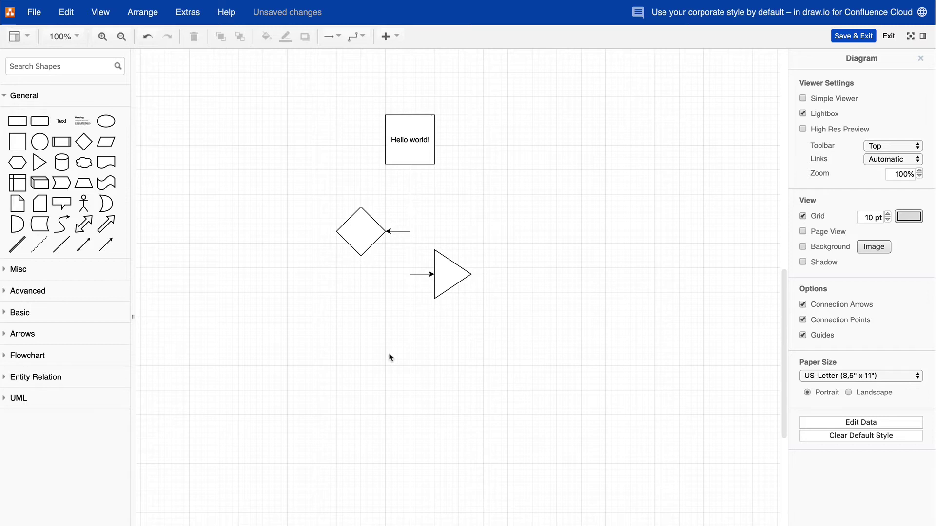
- Place a new orange square, a diamond below it, and a triangle beside the diamond
{"action": "left_click_drag", "start_coordinate": [17, 142], "coordinate": [212, 118]}
{"action": "left_click_drag", "start_coordinate": [84, 142], "coordinate": [164, 207]}
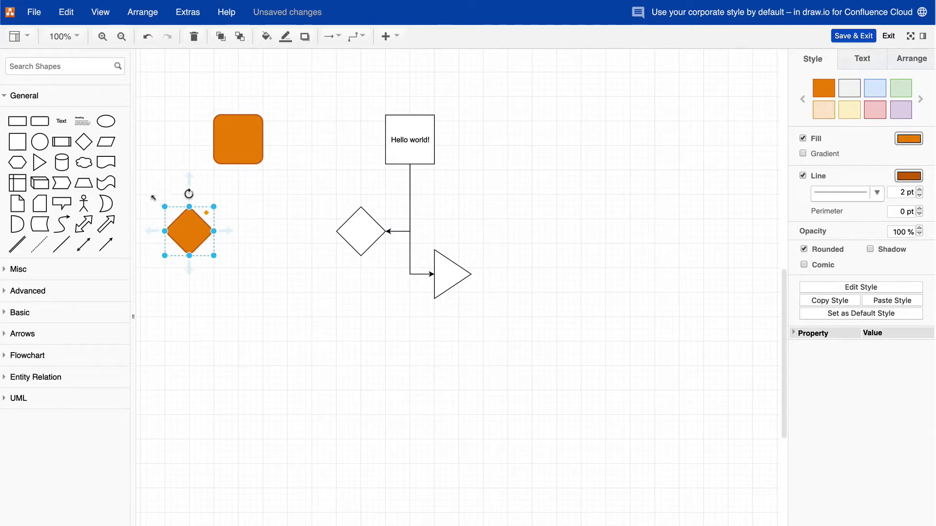
{"action": "left_click_drag", "start_coordinate": [38, 162], "coordinate": [262, 251]}
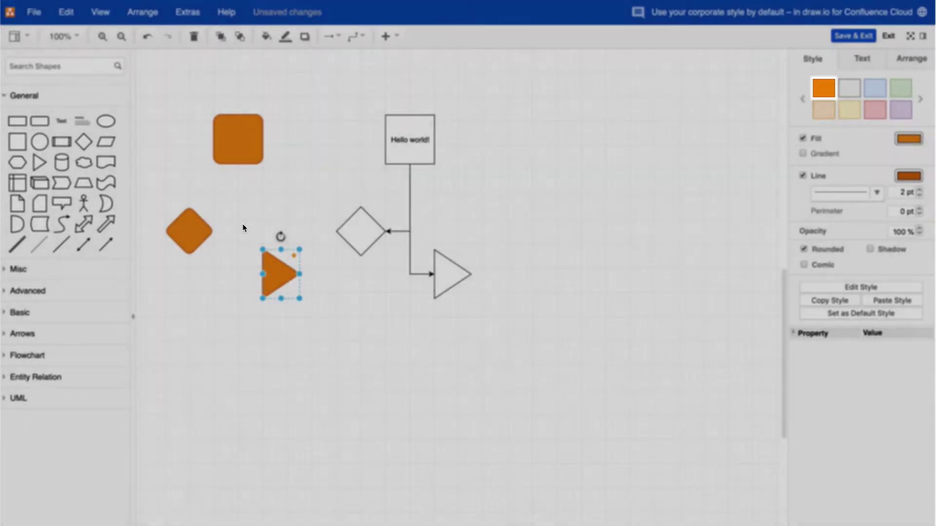
{"action": "left_click", "coordinate": [242, 227]}
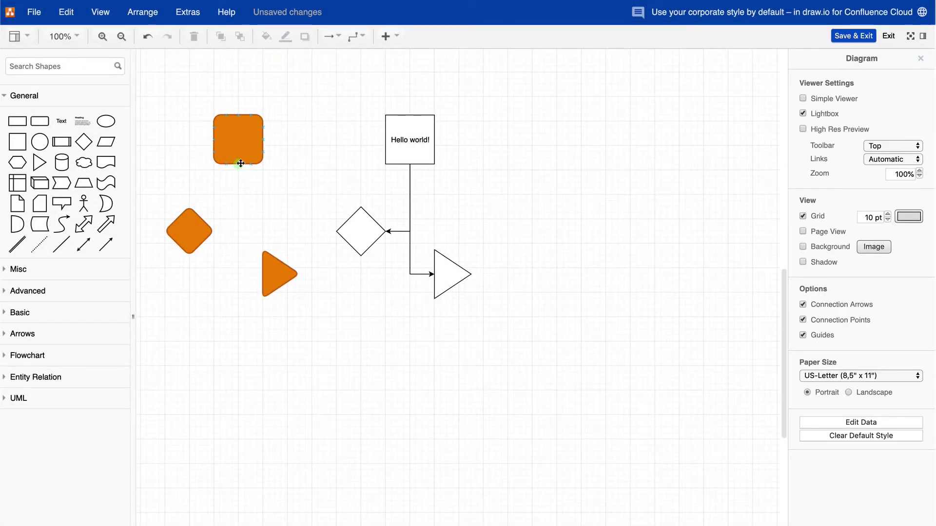
- Connect the orange square to the diamond, label it 'Hello world!', and confirm the font is Lato
{"action": "left_click_drag", "start_coordinate": [238, 170], "coordinate": [263, 274]}
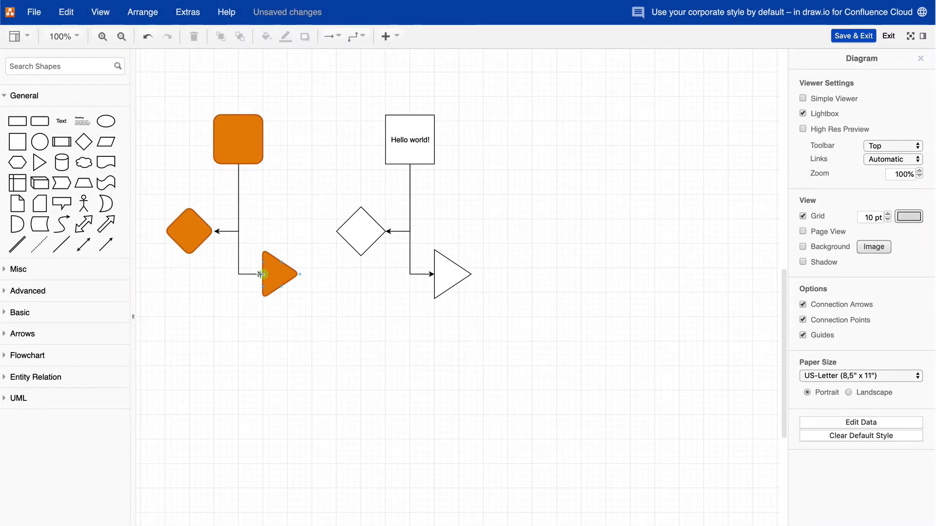
{"action": "left_click", "coordinate": [280, 230]}
{"action": "left_click", "coordinate": [236, 134]}
{"action": "double_click", "coordinate": [236, 135]}
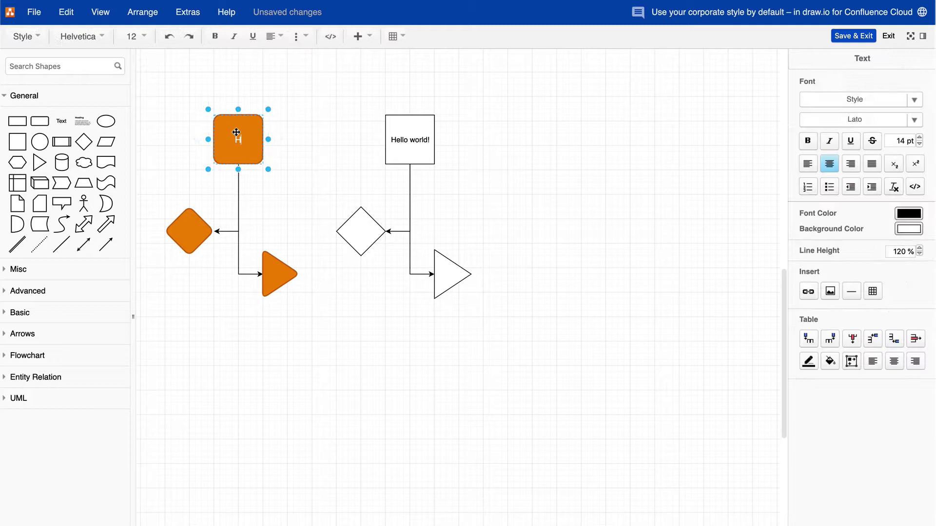
{"action": "type", "text": "Hello world!"}
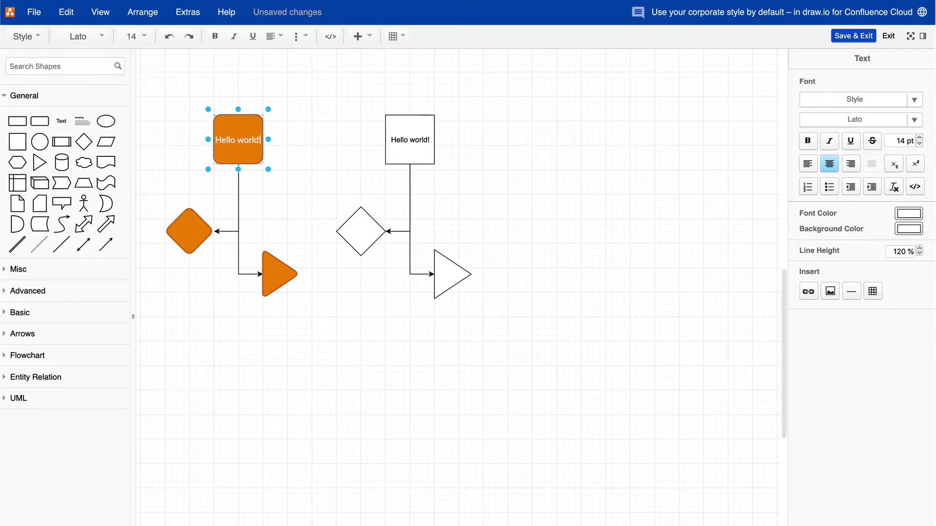
{"action": "left_click", "coordinate": [915, 121]}
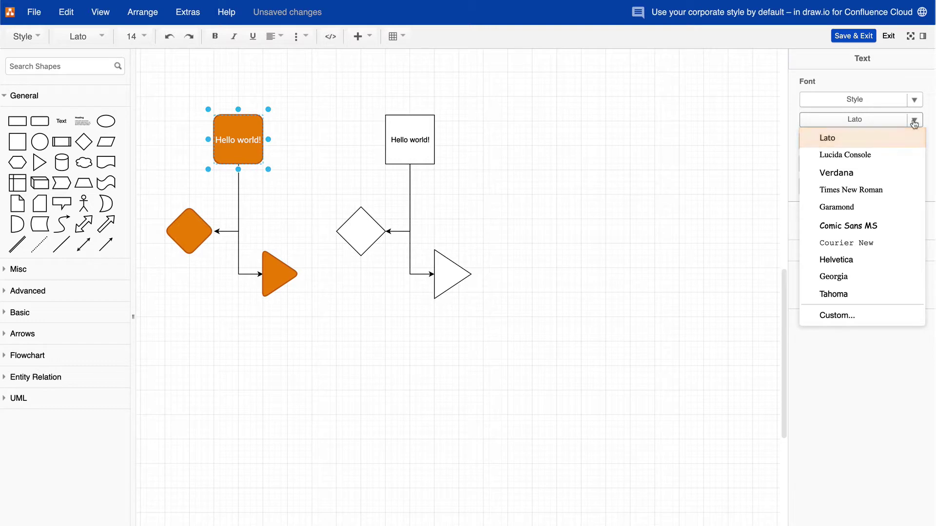
{"action": "left_click", "coordinate": [767, 139]}
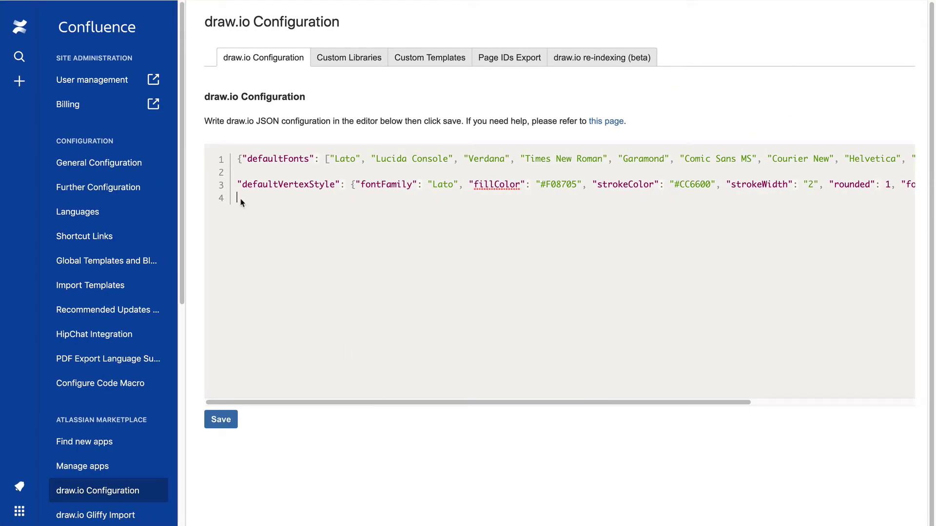
- Add the defaultEdgeStyle JSON (orthogonal, rounded, #CC6600, width 2) to the configuration and save
{"action": "key", "text": "ctrl+v"}
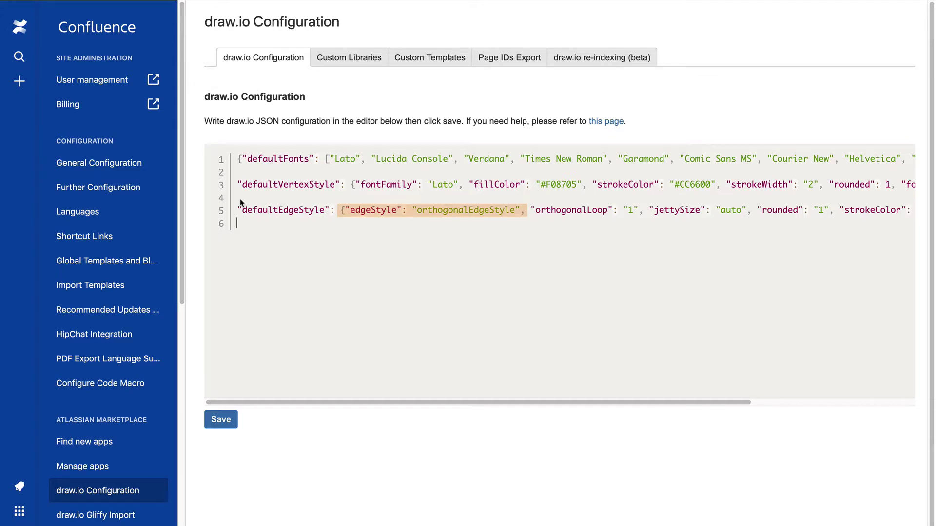
{"action": "left_click", "coordinate": [221, 420]}
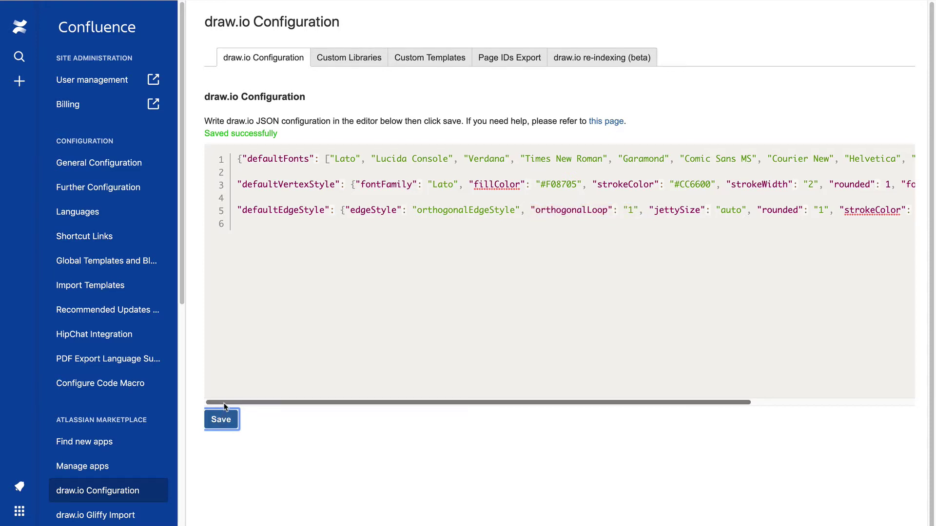
{"action": "left_click_drag", "start_coordinate": [227, 403], "coordinate": [396, 419]}
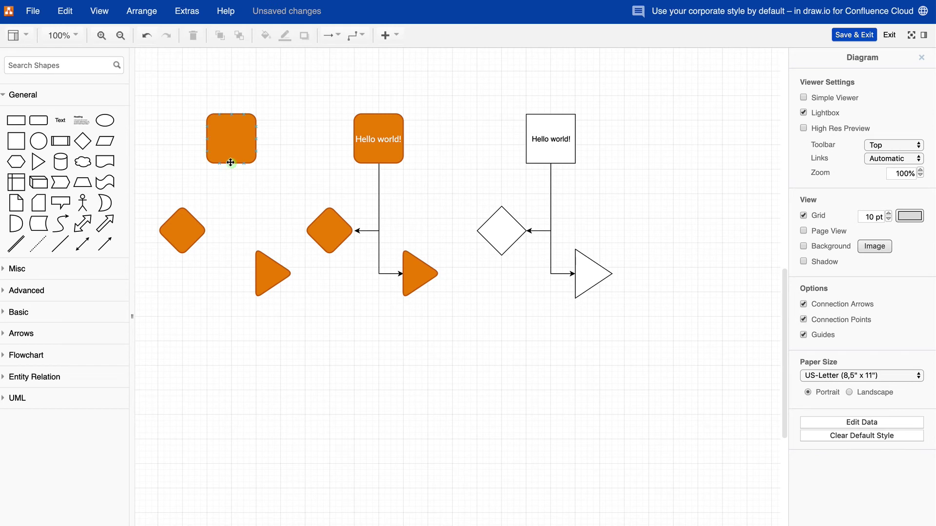
- Draw a connector from the left orange square down to its diamond, then deselect
{"action": "left_click_drag", "start_coordinate": [231, 171], "coordinate": [211, 231]}
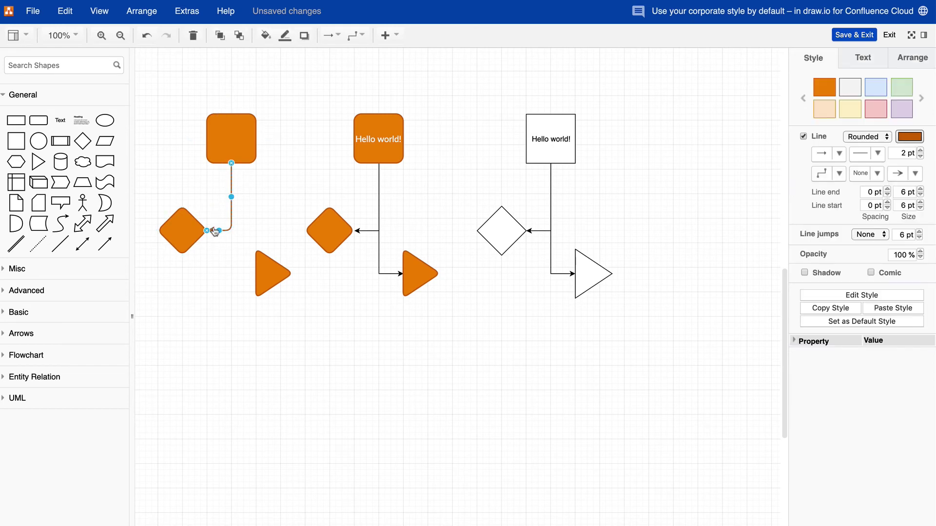
{"action": "left_click", "coordinate": [239, 203]}
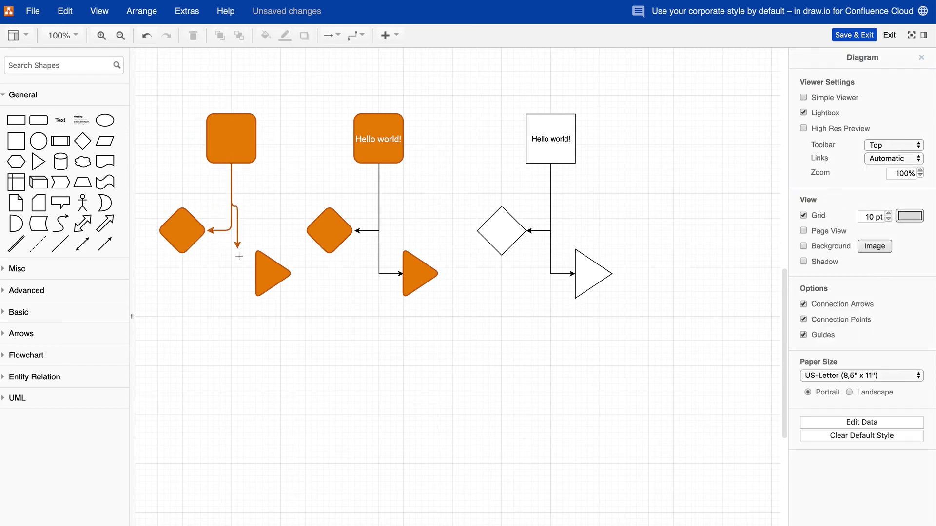